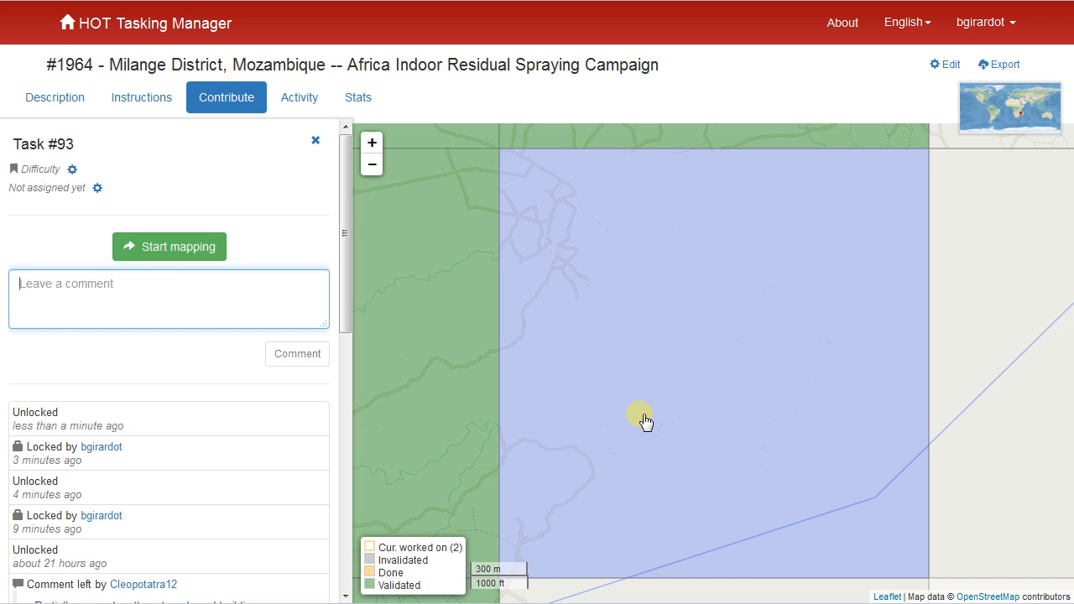
- Lock task #93 for mapping and open its area in JOSM
left_click(171, 255)
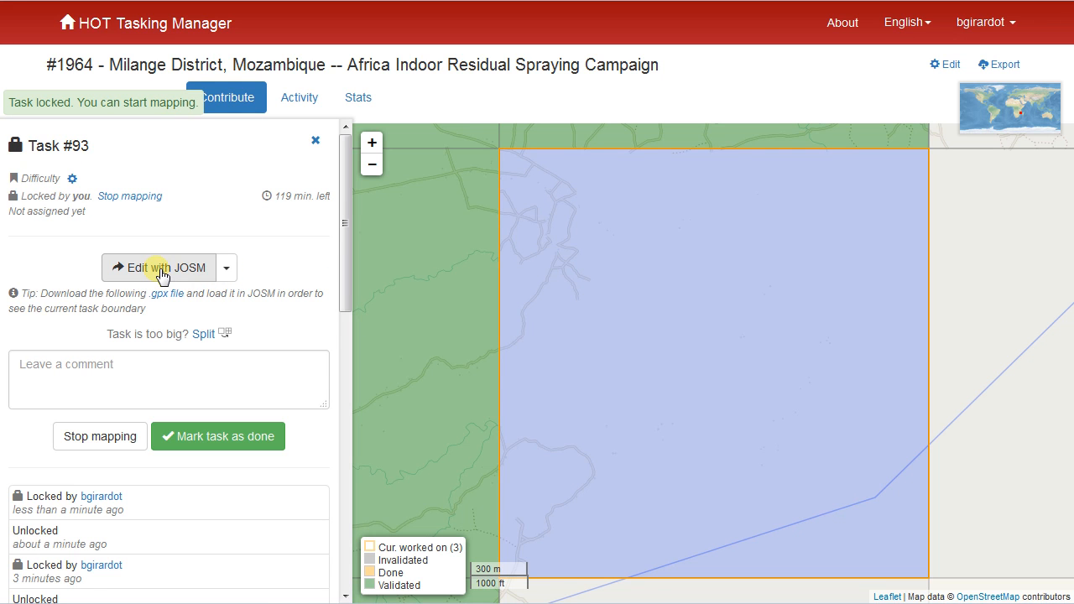
left_click(233, 275)
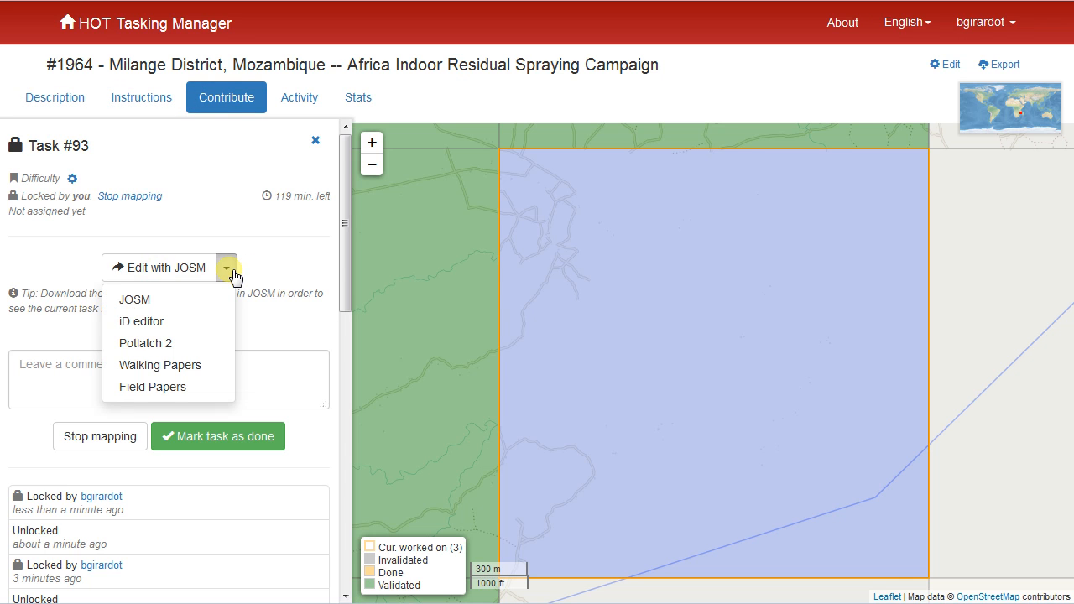
left_click(134, 299)
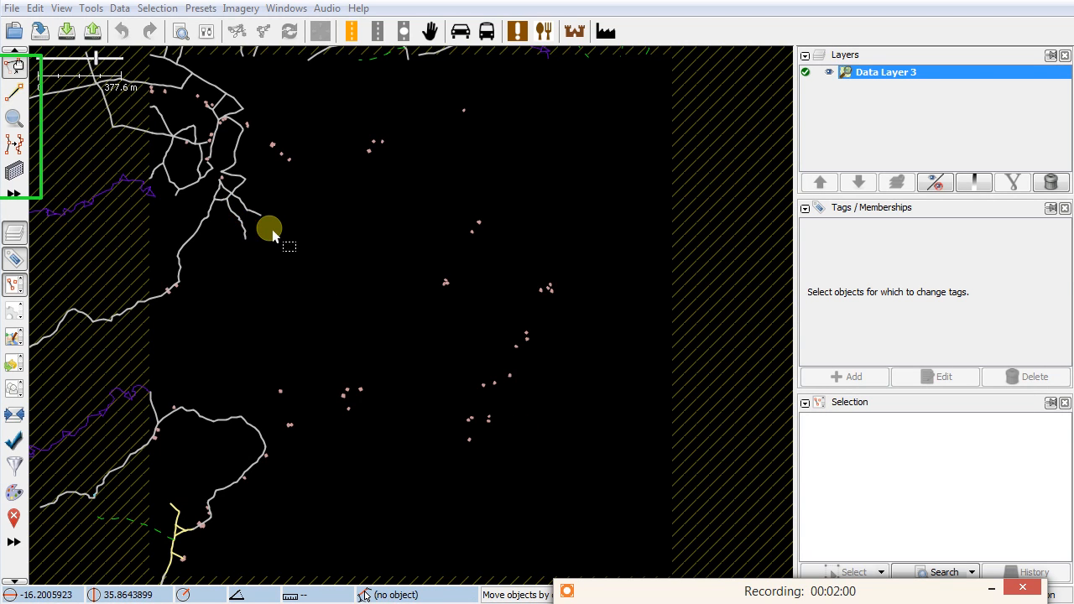
- Select the unclassified highway running through the three-way junction to the short southern spur and shift it slightly northwest
scroll(274, 230, "up", 2)
scroll(275, 230, "up", 2)
left_click_drag(192, 198, 526, 340)
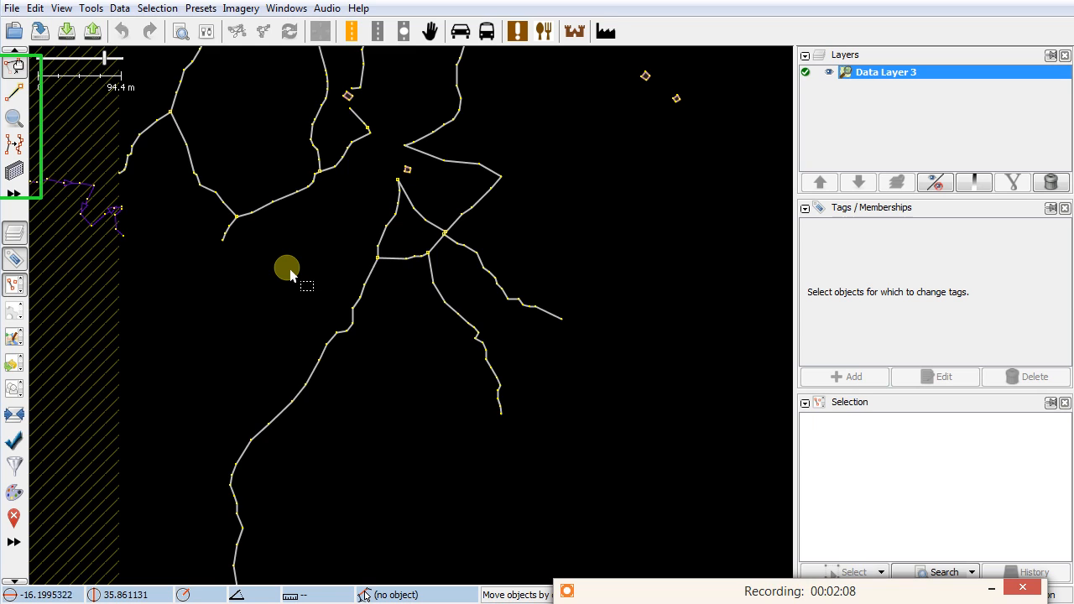
scroll(273, 216, "up", 3)
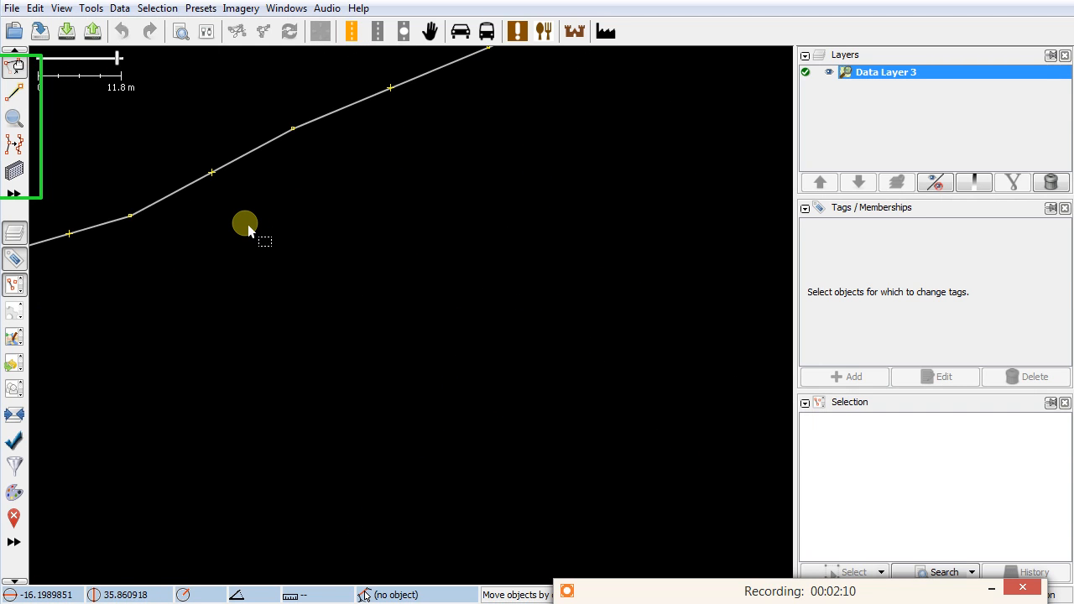
left_click_drag(248, 225, 578, 292)
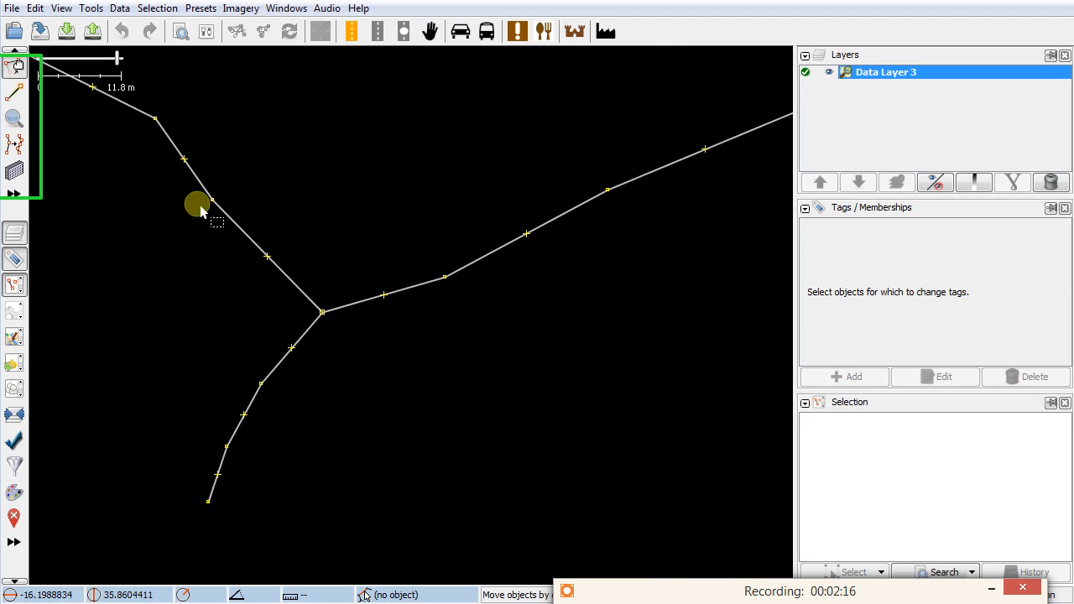
left_click(227, 215)
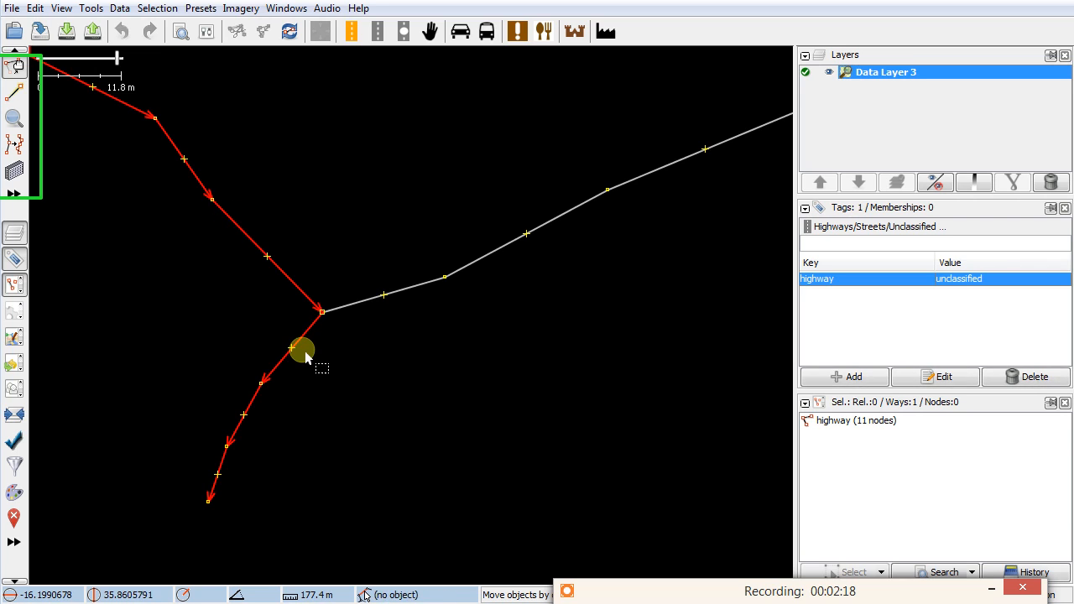
mouse_move(304, 339)
left_mouse_down()
mouse_move(285, 351)
mouse_move(284, 330)
left_mouse_up()
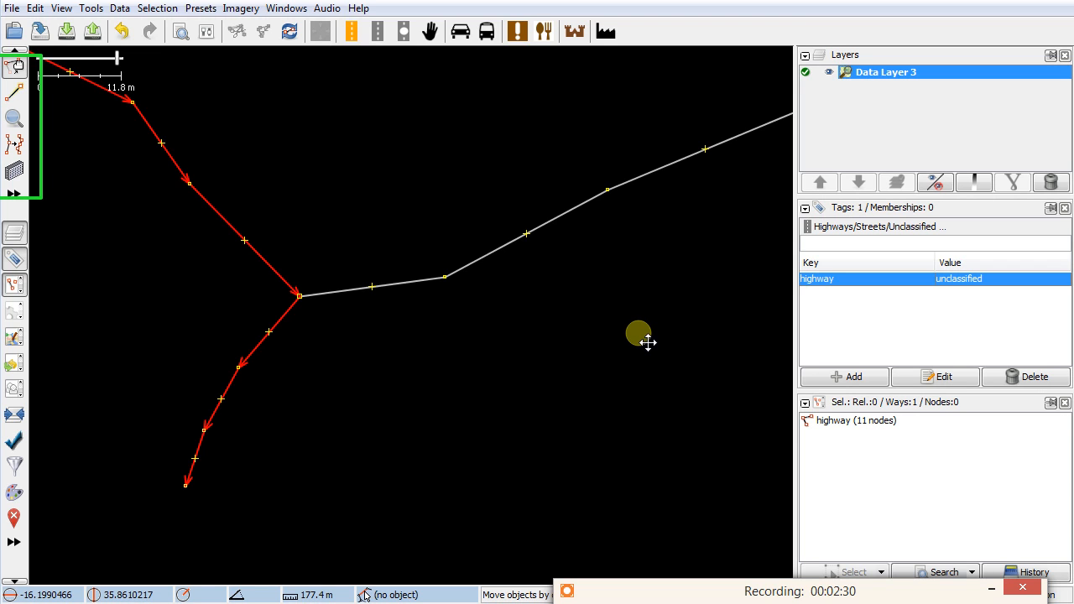
- Select the road branching east from the junction, followed by only its first node east of the junction
left_click_drag(648, 342, 560, 321)
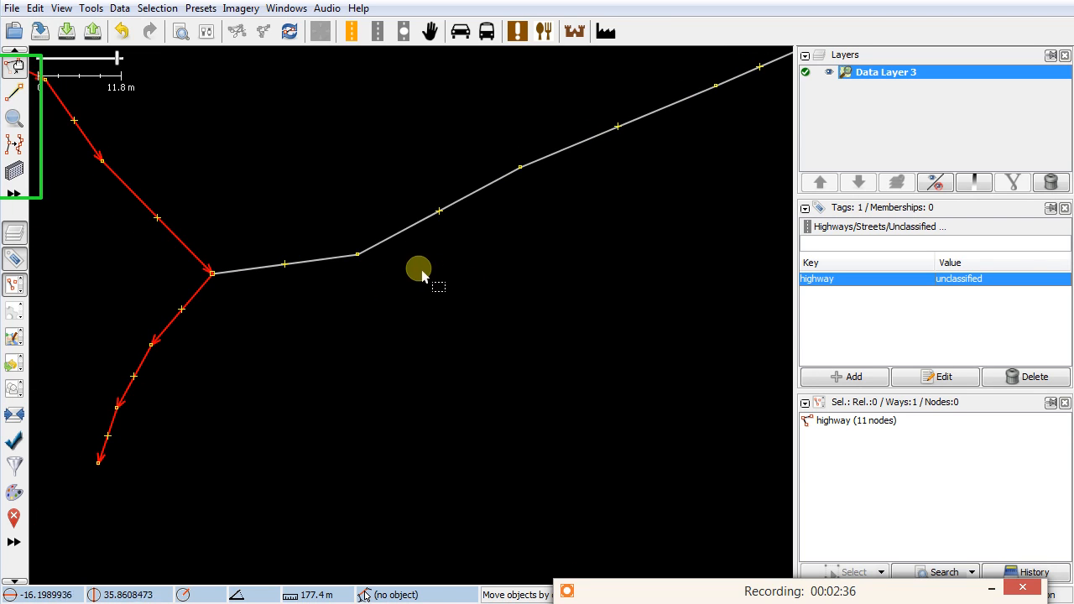
left_click(383, 247)
left_click(358, 256)
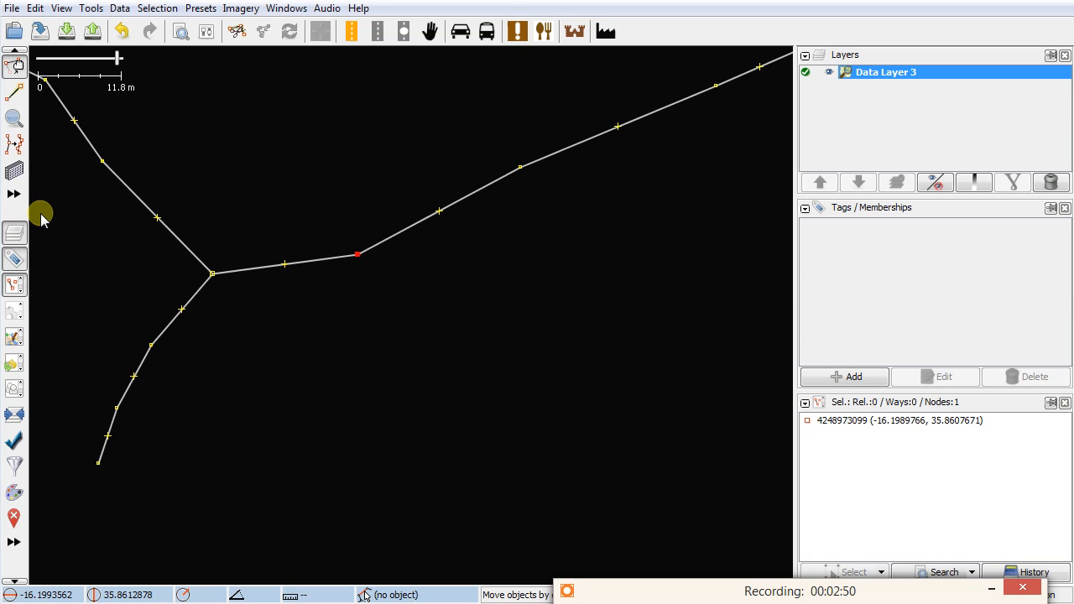
left_click_drag(41, 217, 2, 552)
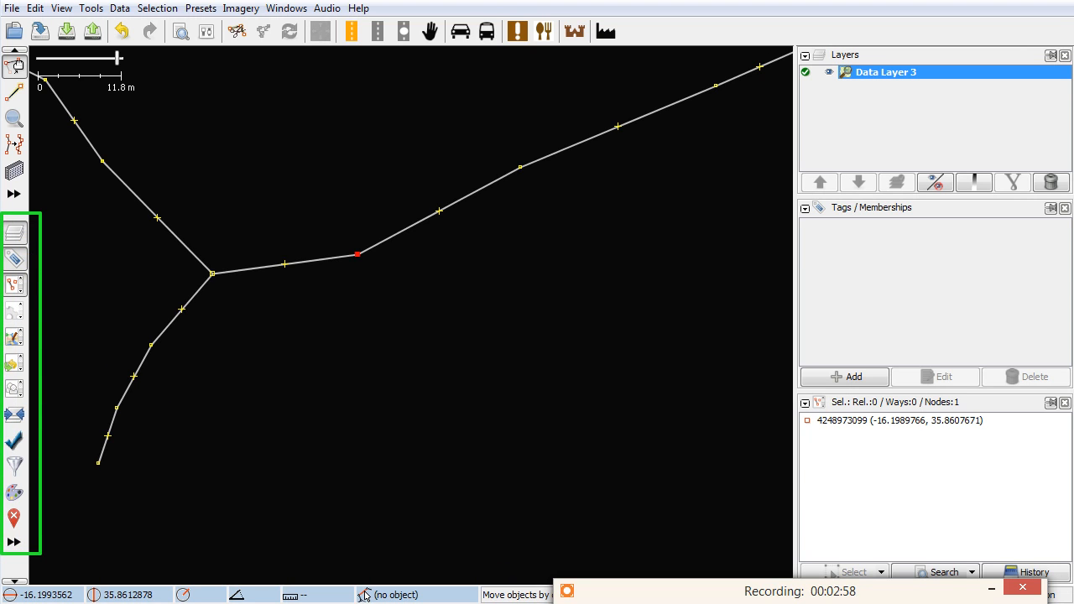
mouse_move(73, 365)
left_mouse_down()
mouse_move(366, 350)
mouse_move(747, 303)
left_mouse_up()
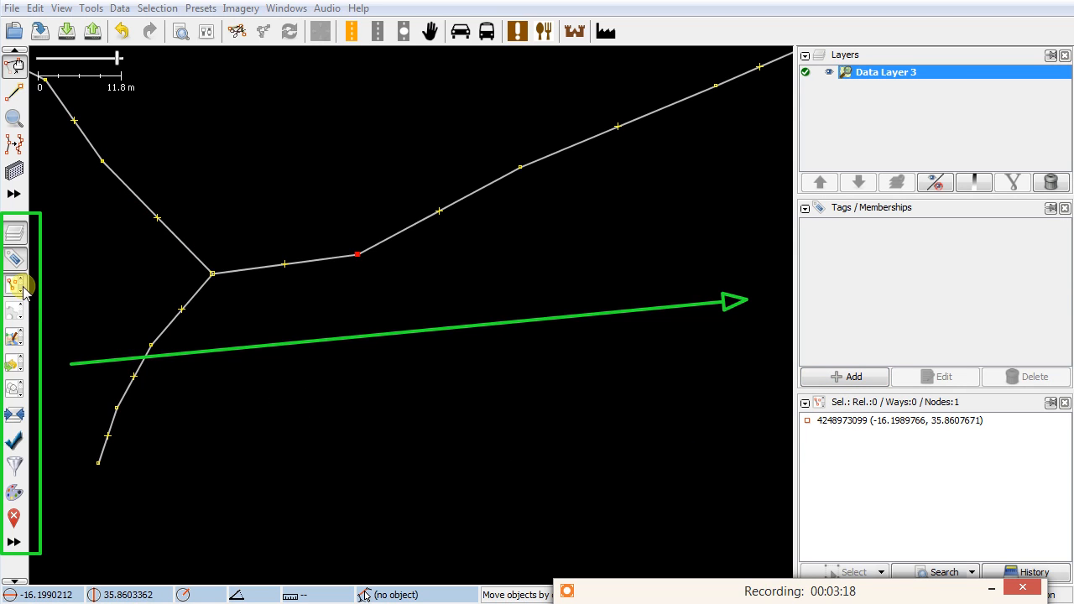
- Hide and restore the Layers, Tags/Memberships and Selection windows, and show and hide the Mini map
left_click(14, 240)
left_click(14, 240)
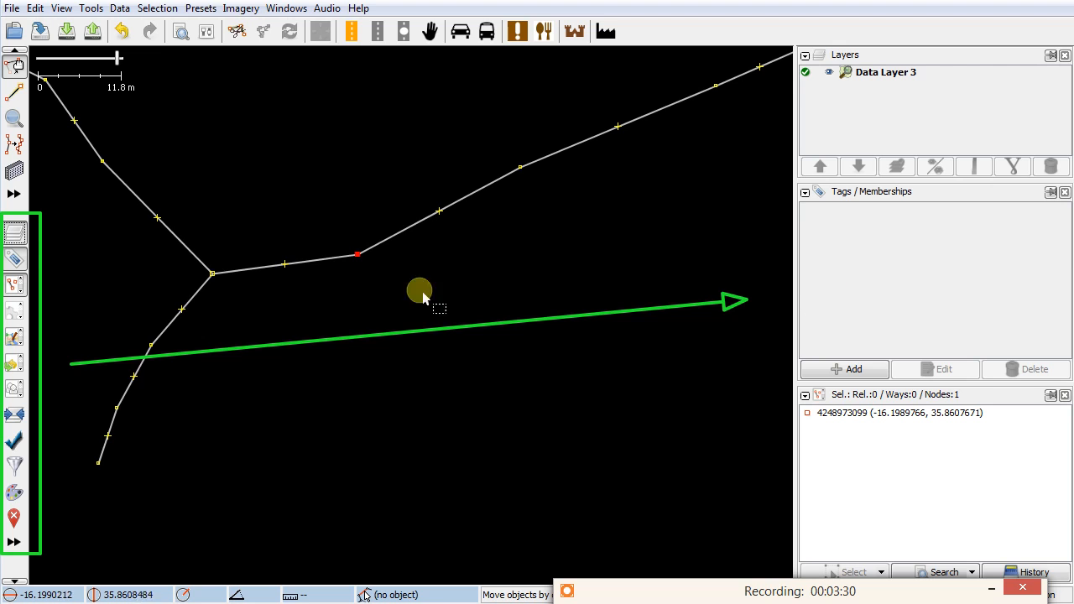
left_click(16, 259)
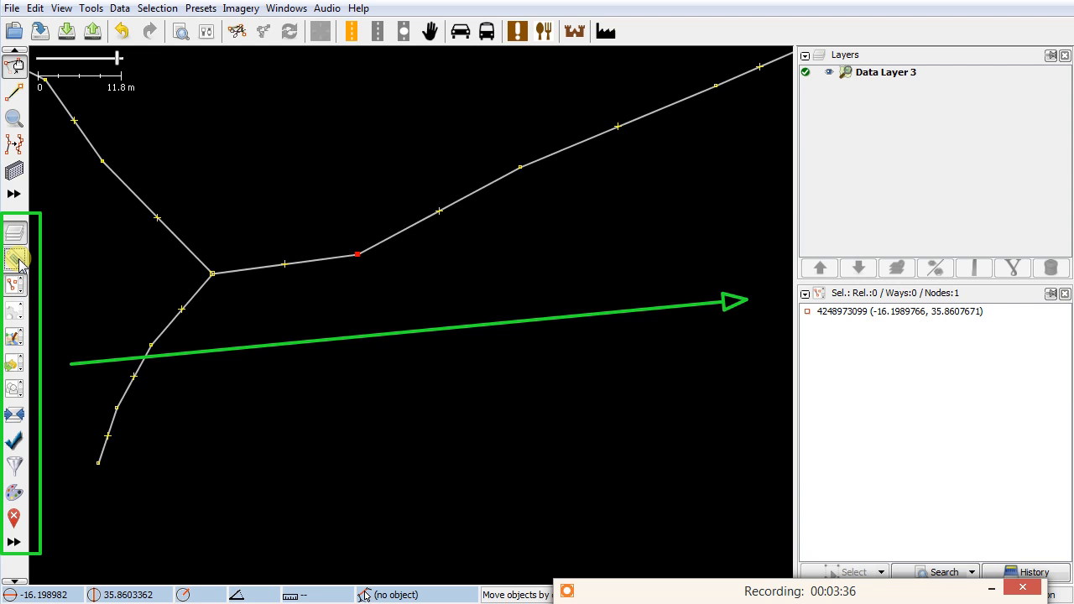
left_click(16, 260)
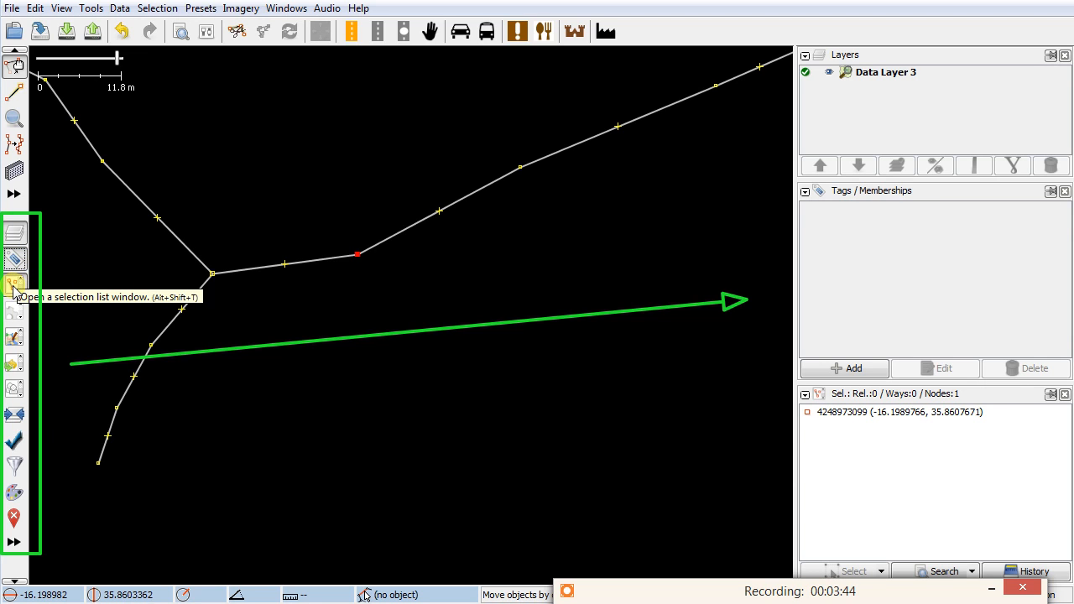
left_click(14, 287)
left_click(15, 287)
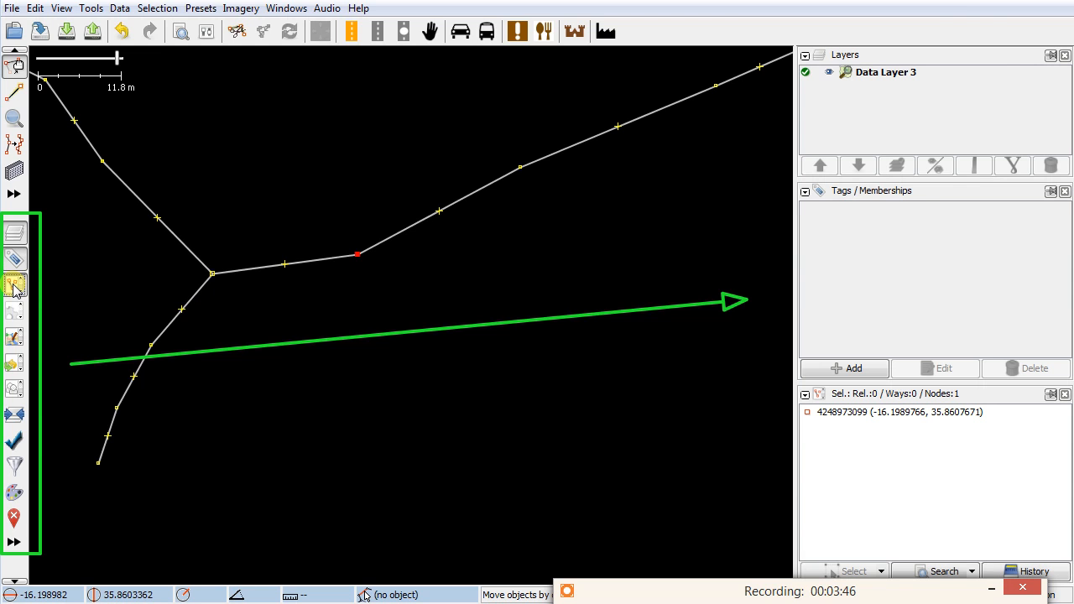
left_click(14, 336)
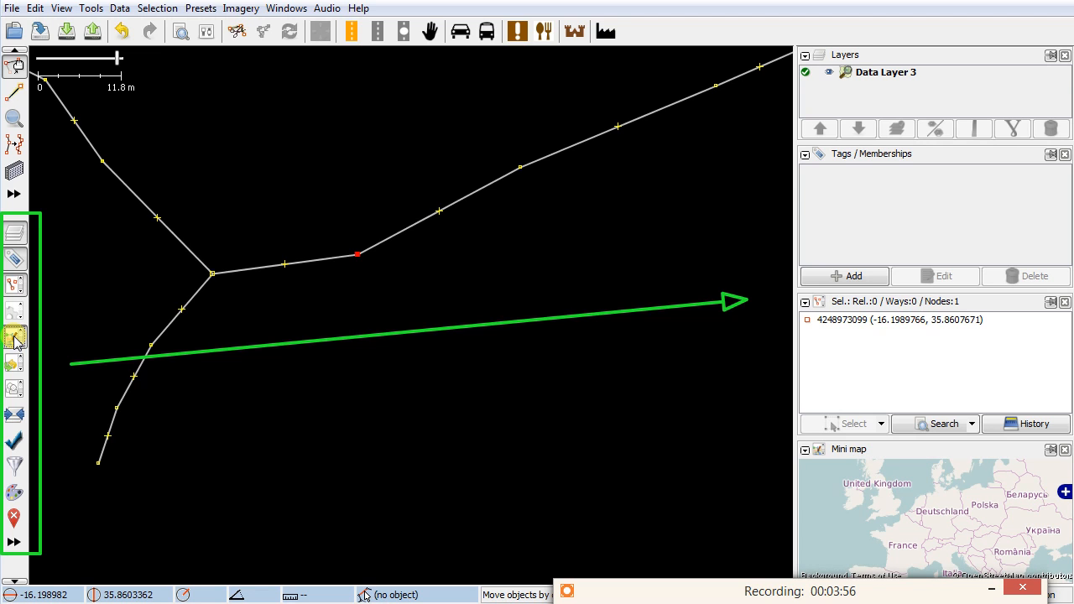
left_click(14, 336)
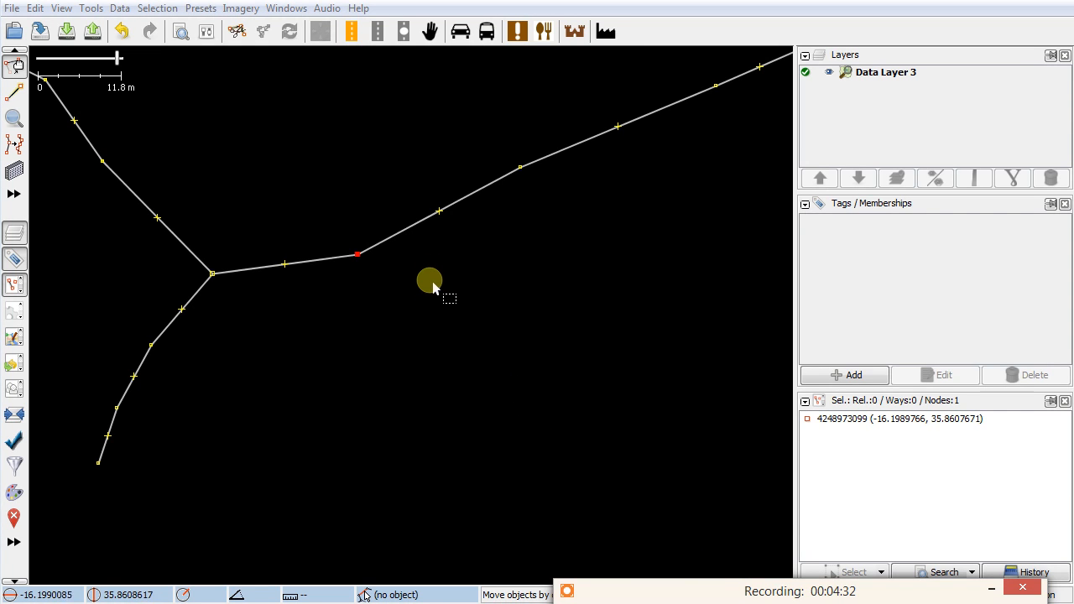
- Clear the node selection and add Bing aerial imagery as a background layer beneath the road data
left_click(384, 176)
scroll(384, 176, "down", 2)
left_click_drag(549, 221, 564, 456)
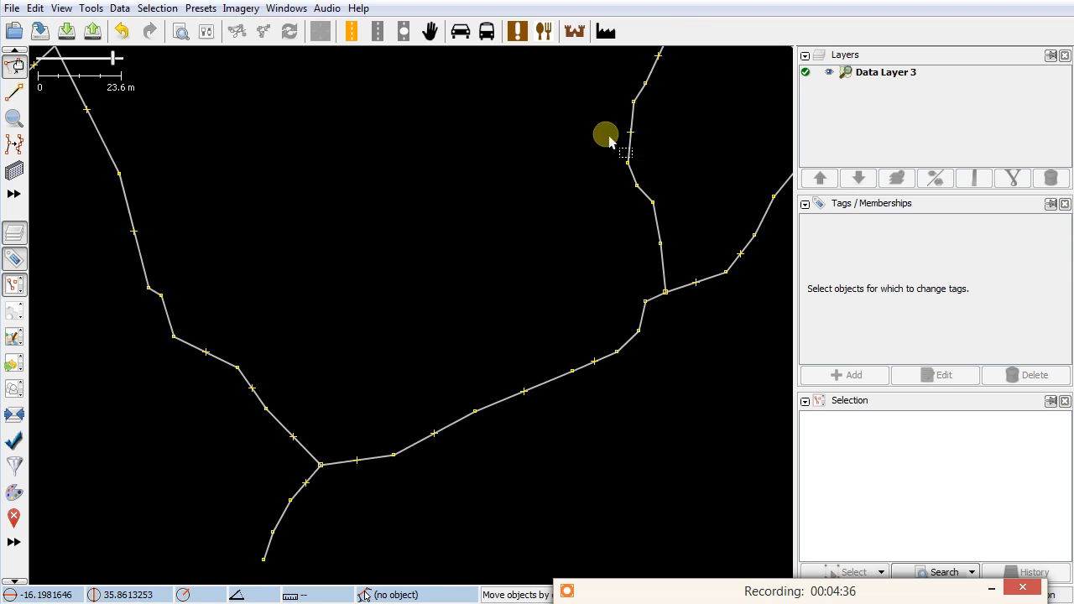
left_click(240, 10)
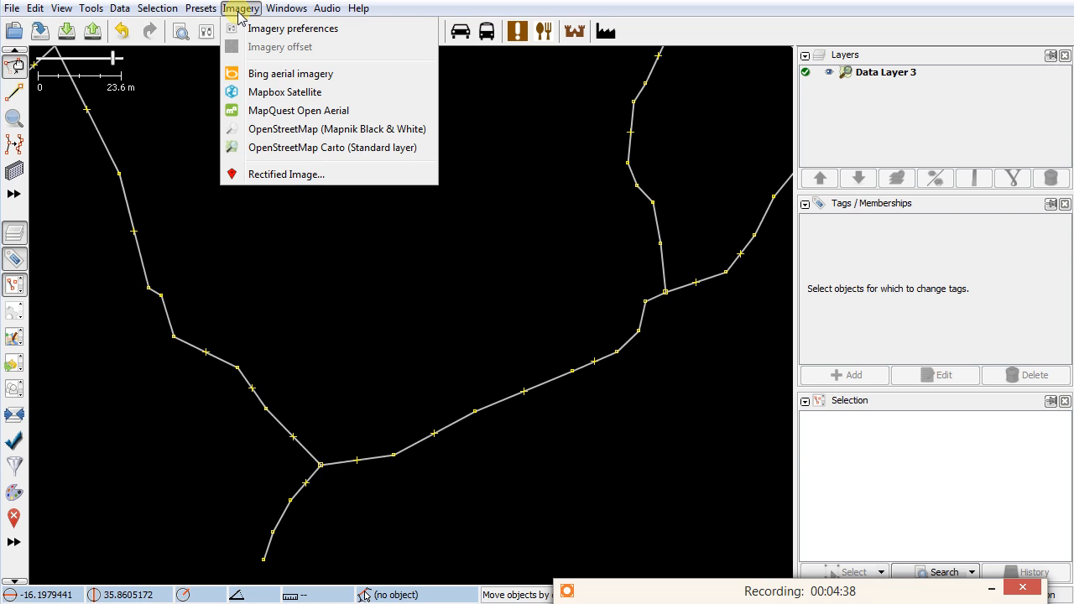
left_click(257, 76)
left_click(760, 69)
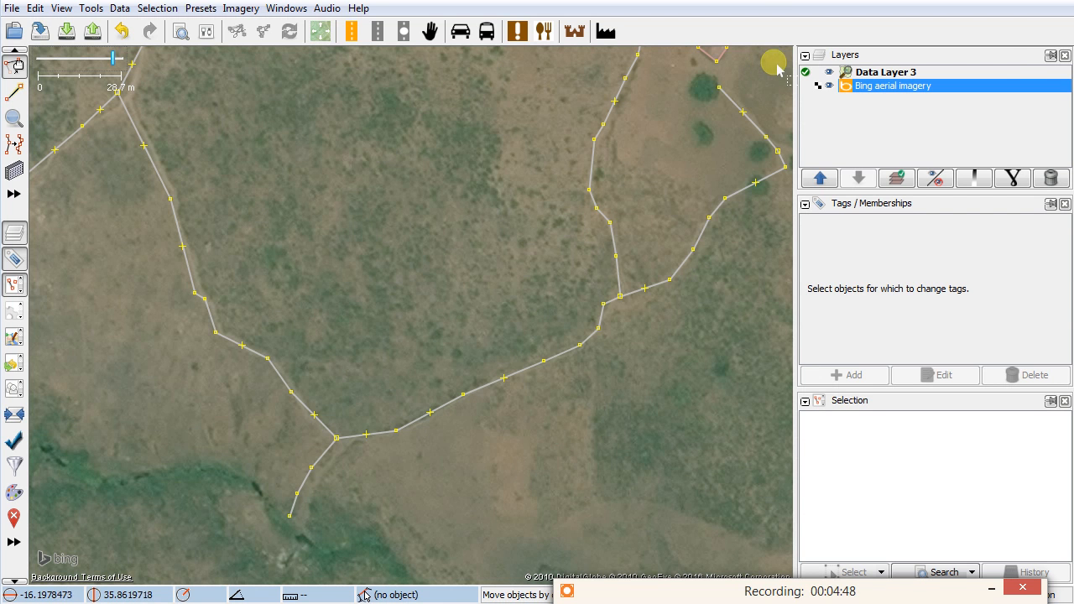
- Switch the visibility of Data Layer 3 and the Bing aerial imagery off and on to compare roads with imagery
left_click(830, 75)
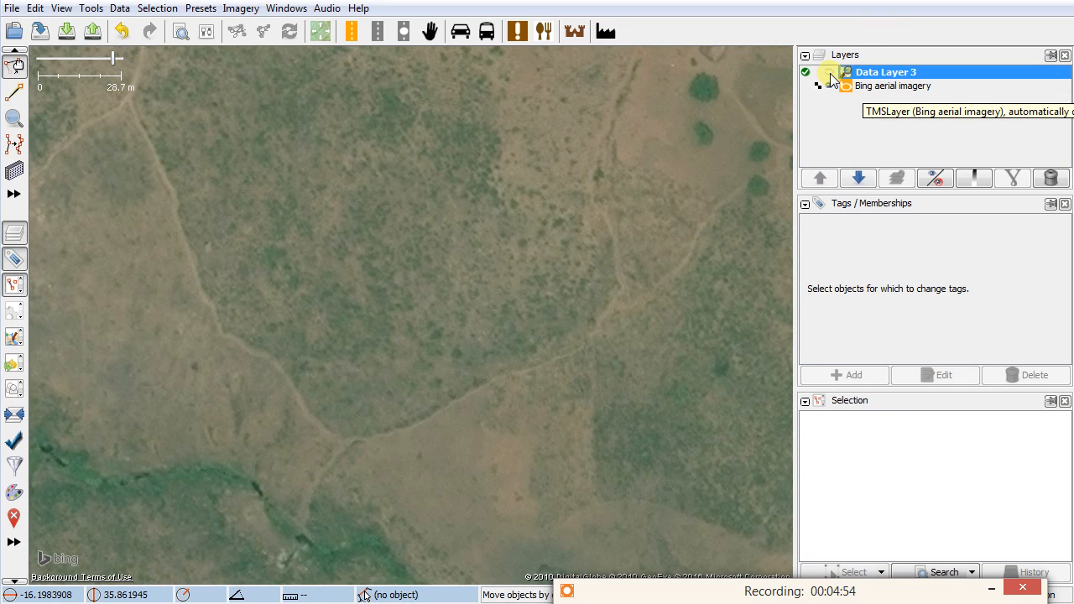
left_click(830, 75)
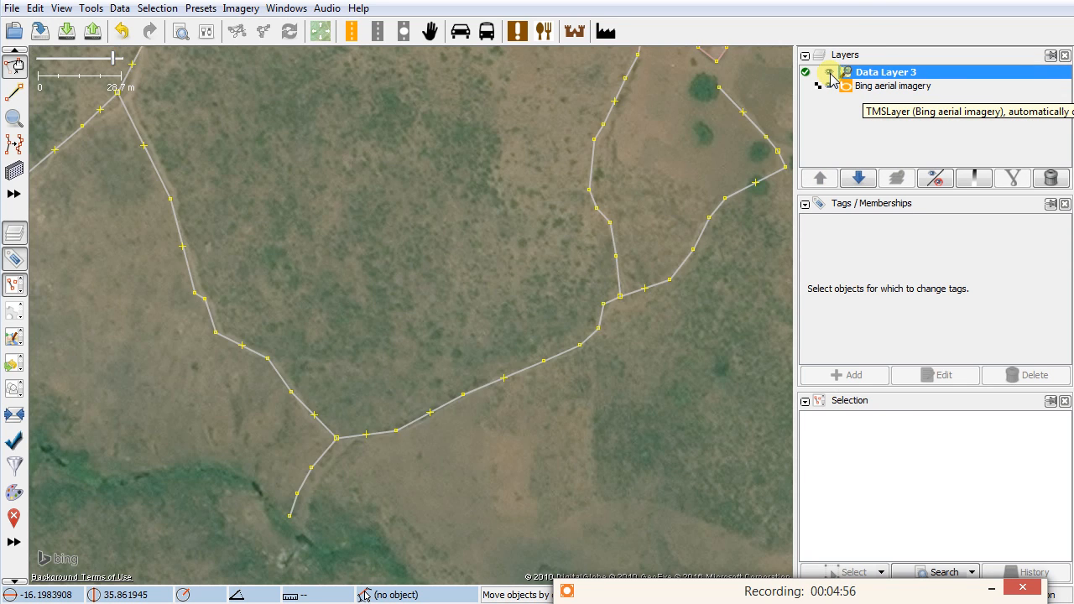
left_click(831, 87)
left_click(831, 87)
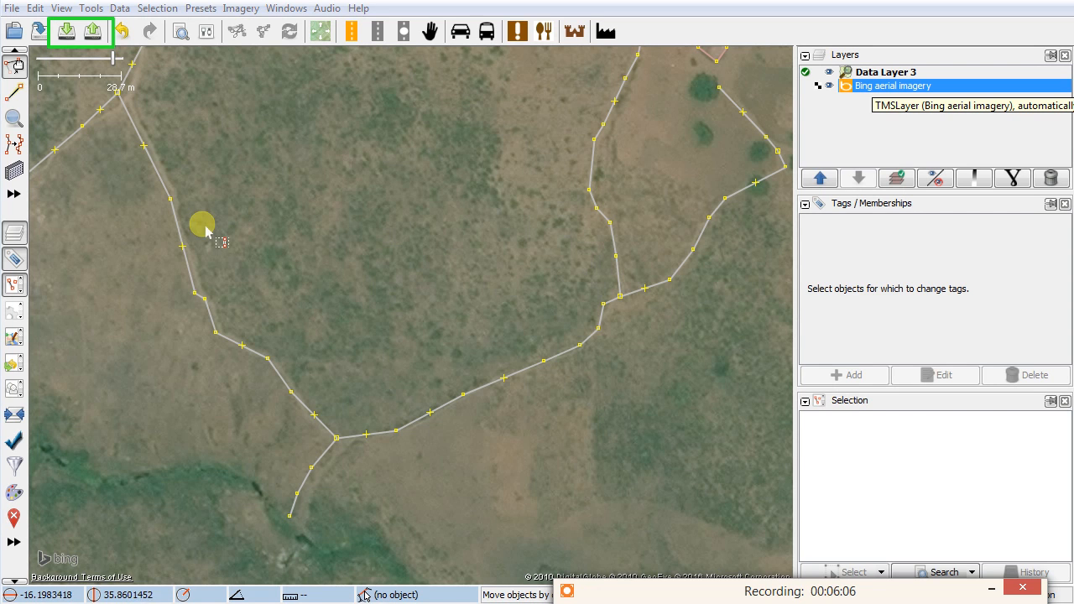
- Draw a standalone node between the two tracks and a closed seven-node area around it
left_click(14, 95)
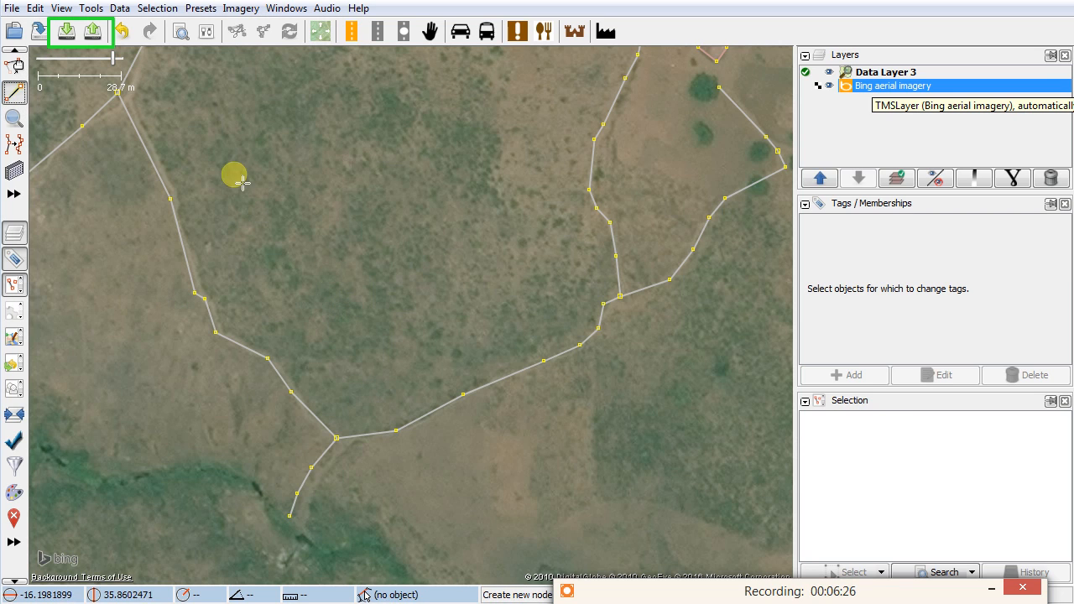
left_click(298, 172)
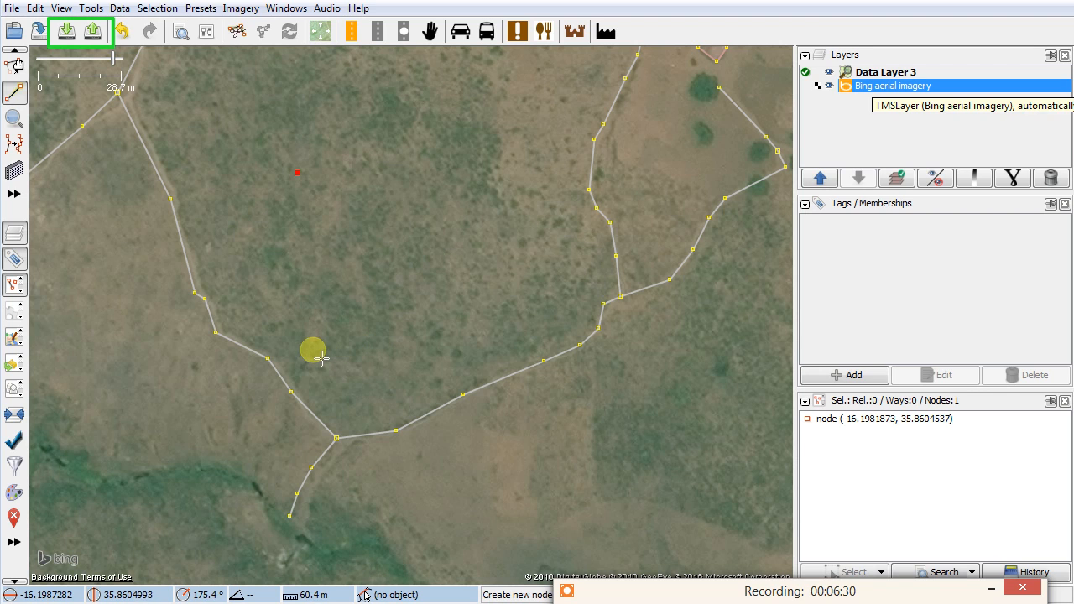
left_click(203, 149)
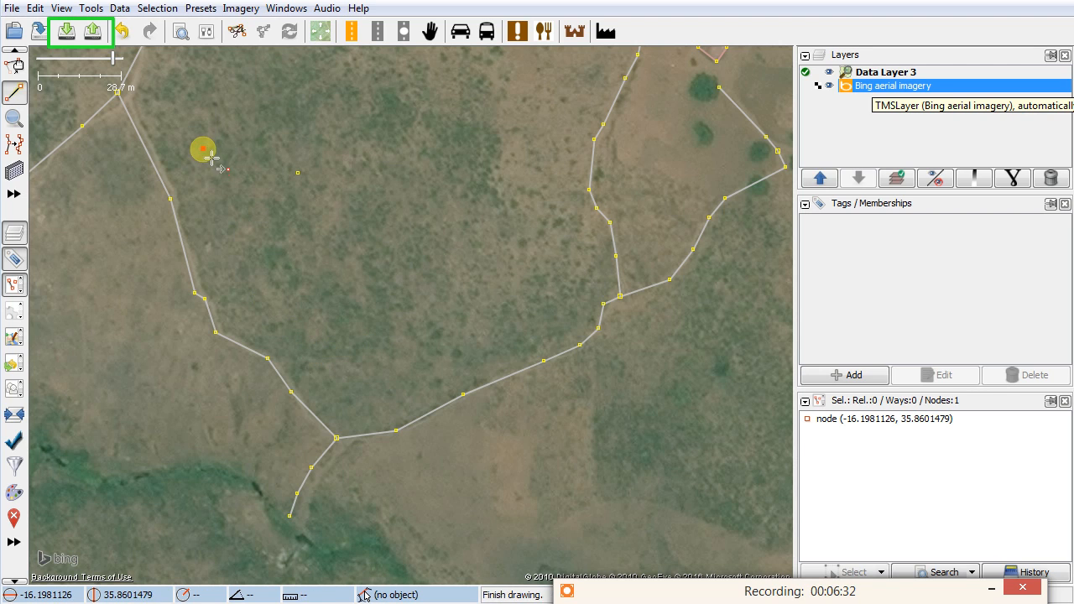
left_click(237, 214)
left_click(305, 283)
left_click(402, 331)
left_click(478, 271)
left_click(485, 125)
left_click(382, 89)
left_click(203, 148)
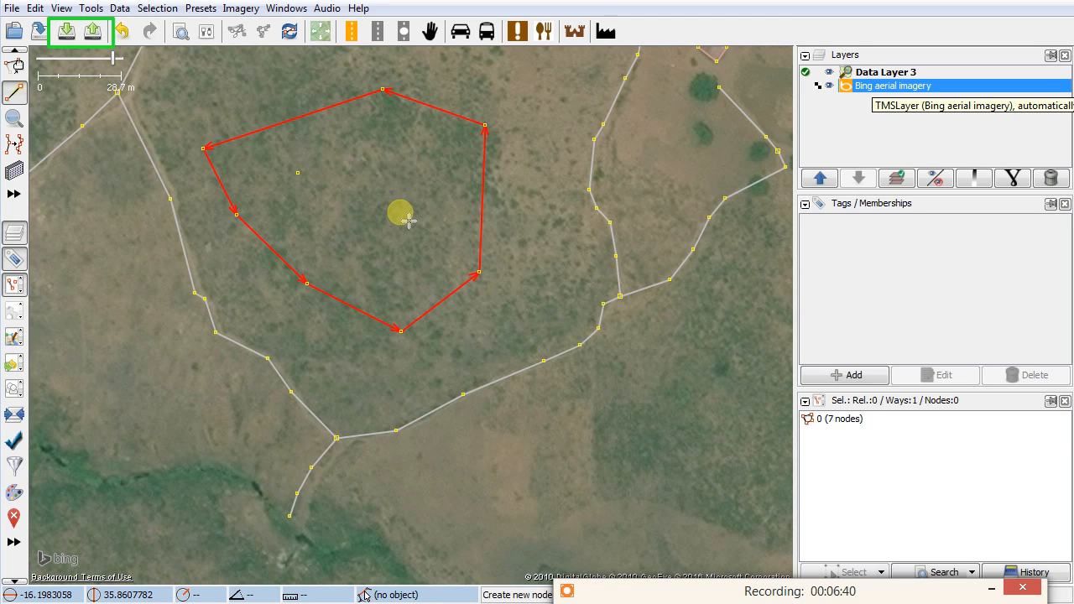
- Draw an open three-node line west of the western track, ending near the green stream bed
left_click(86, 239)
left_click(139, 370)
double_click(223, 484)
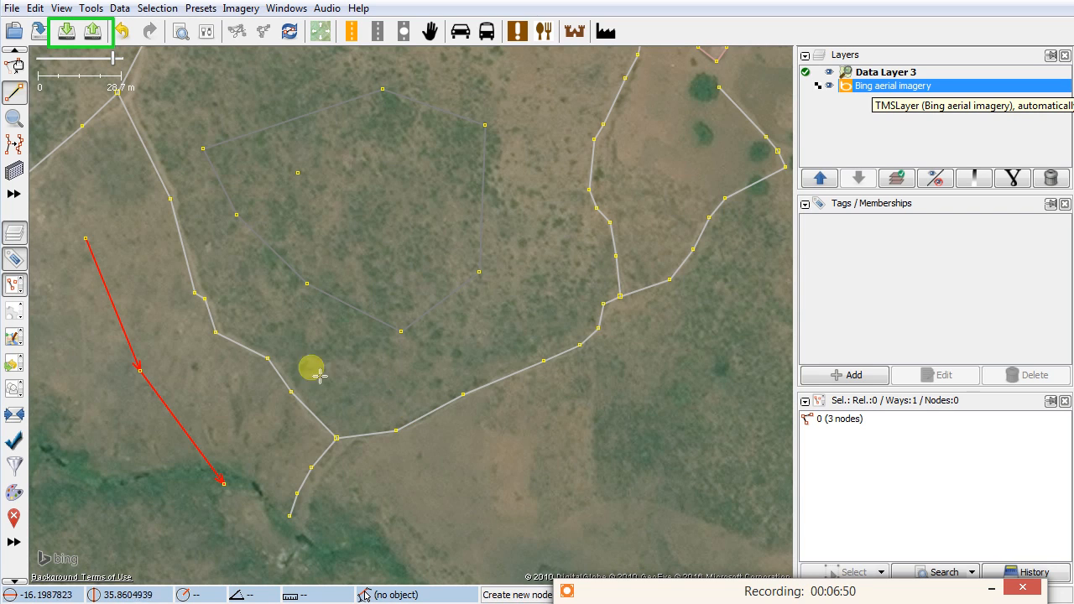
- Select the closed seven-node area and place a second standalone node inside it
left_click(17, 69)
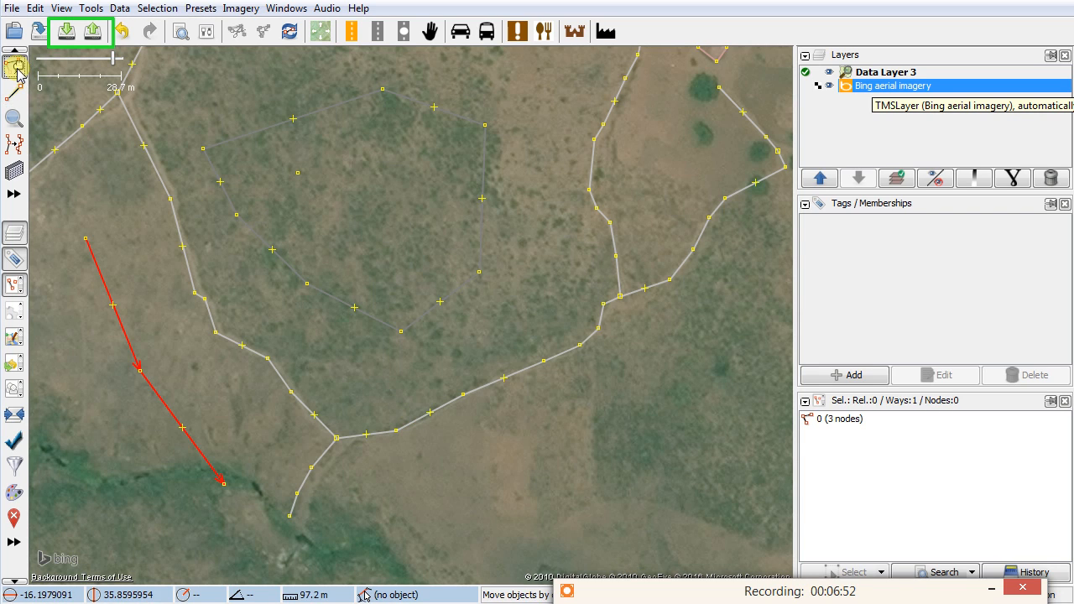
left_click(229, 136)
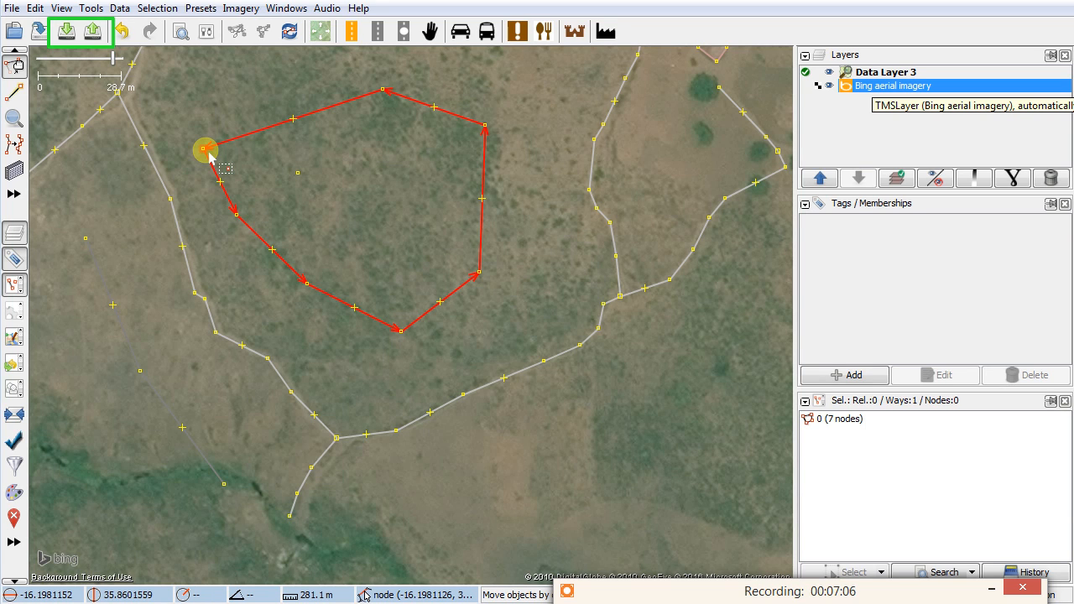
key("a")
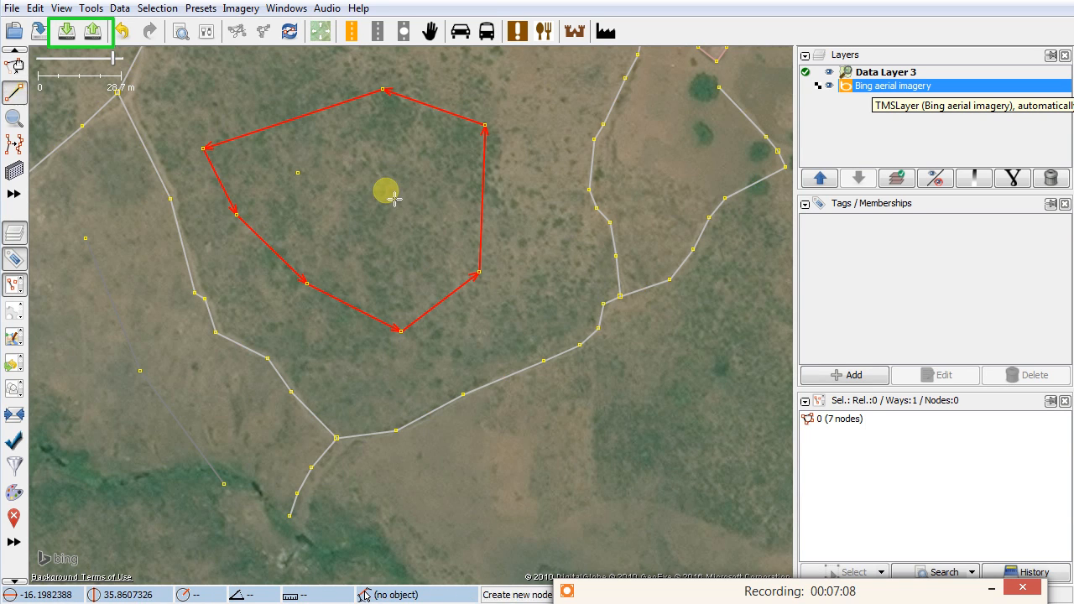
left_click(385, 190)
- Draw an open five-node line running northeast across the ground southeast of the junction
left_click(404, 549)
left_click(447, 527)
left_click(476, 509)
left_click(560, 455)
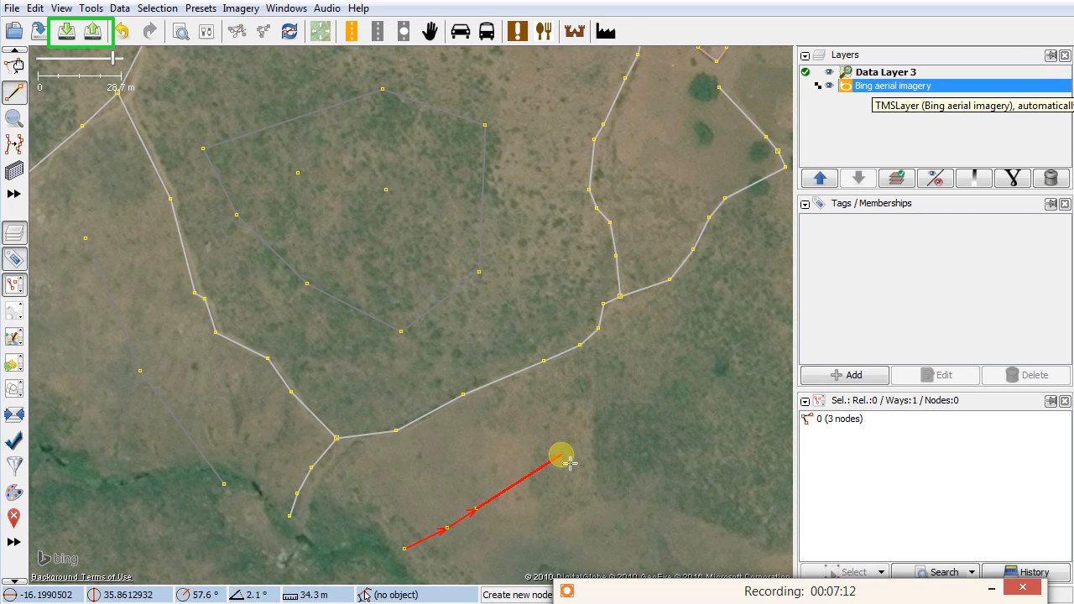
left_click(601, 427)
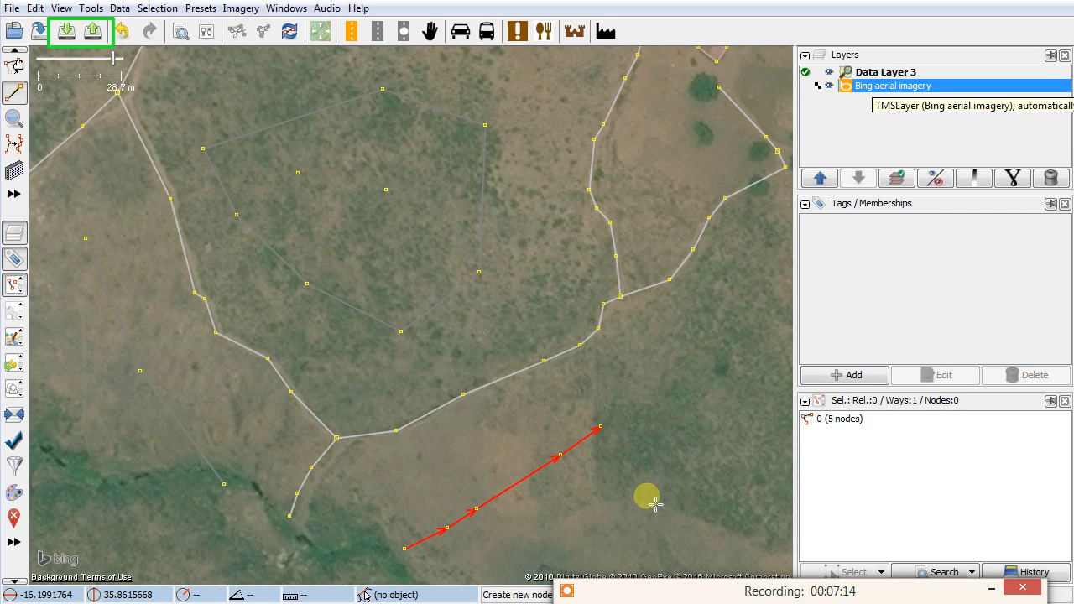
key("Escape")
- Draw a closed four-node area on the ground just southeast of the open five-node line
left_click(595, 495)
left_click(642, 456)
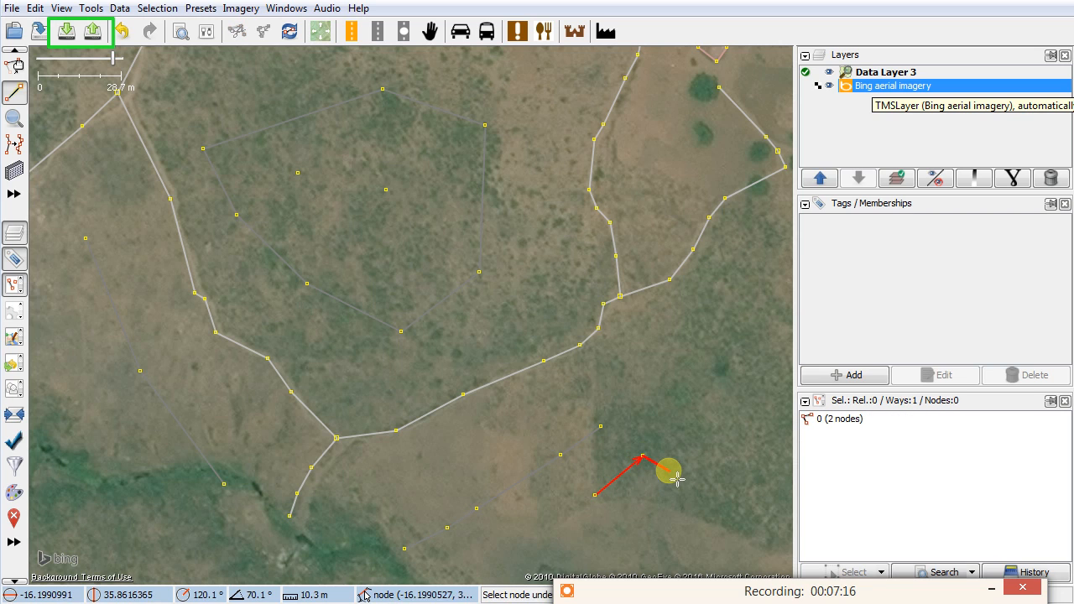
left_click(673, 487)
left_click(632, 525)
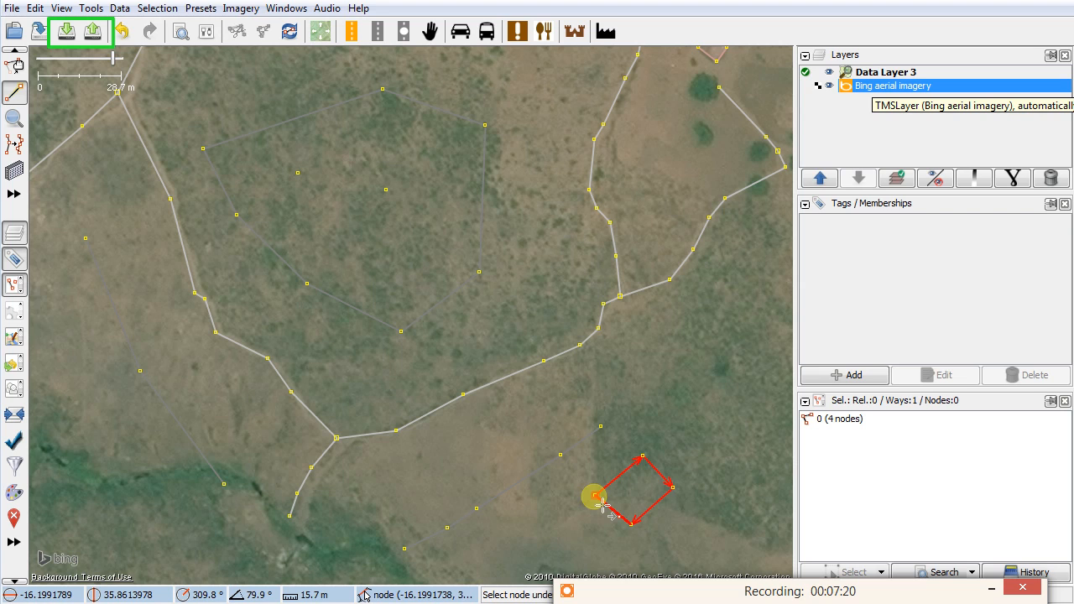
left_click(596, 496)
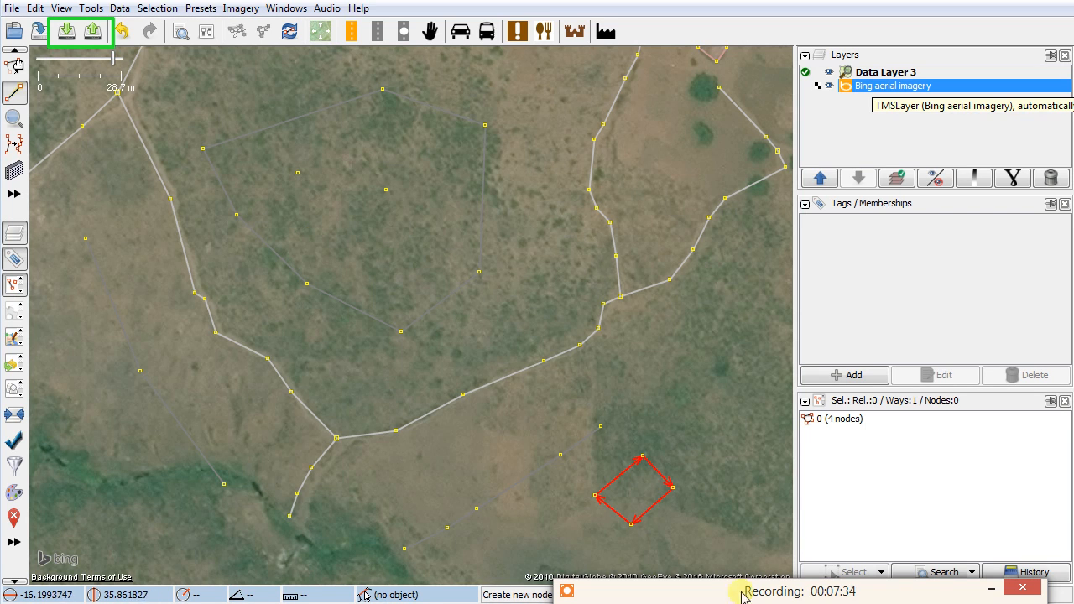
- Start uploading the edits, enlarge the validation results to review them all, and continue despite the untagged ways and nodes
left_click(94, 37)
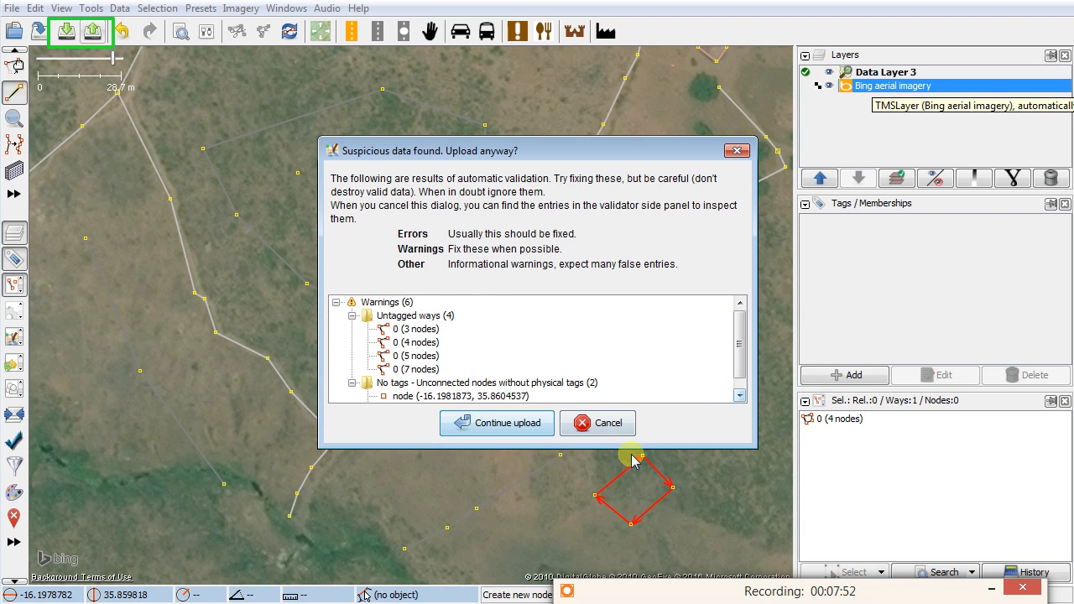
left_click_drag(635, 448, 651, 535)
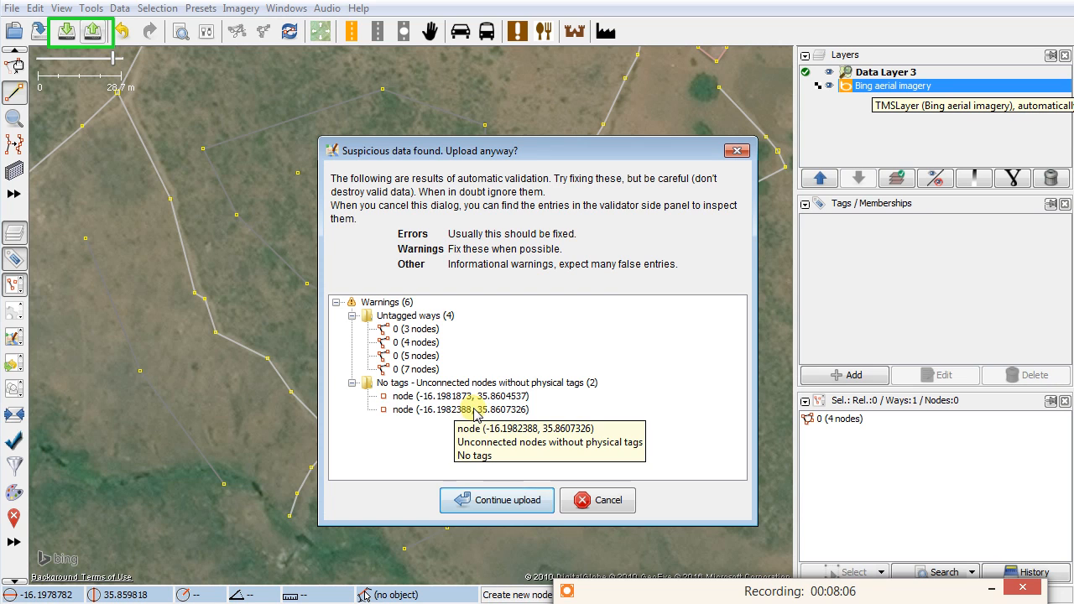
left_click(500, 503)
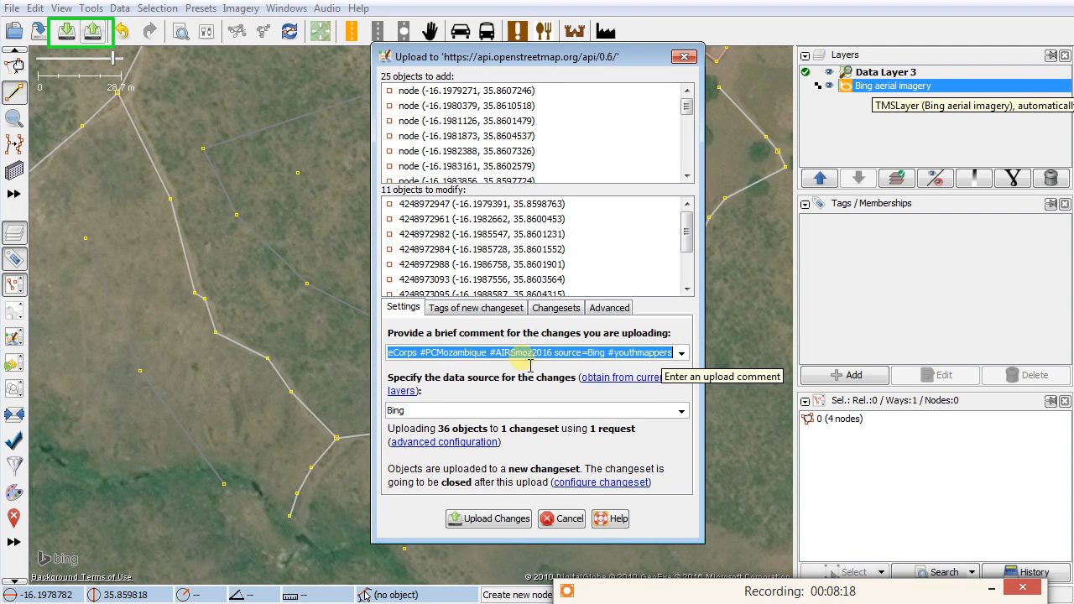
- Append "Added a residential area" to the existing changeset comment and cancel the upload
left_click(677, 353)
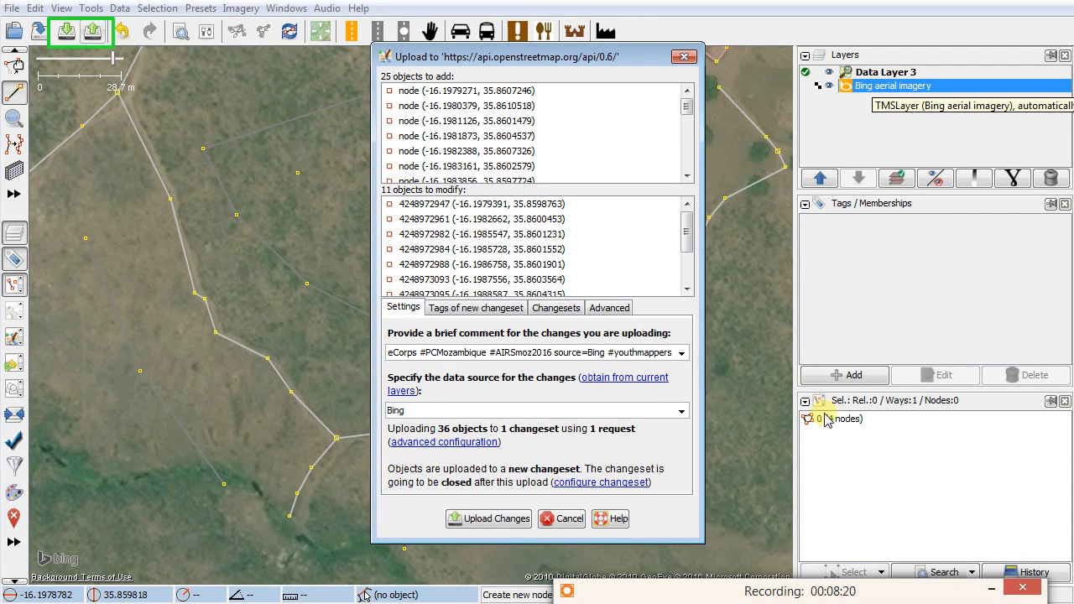
type("Add")
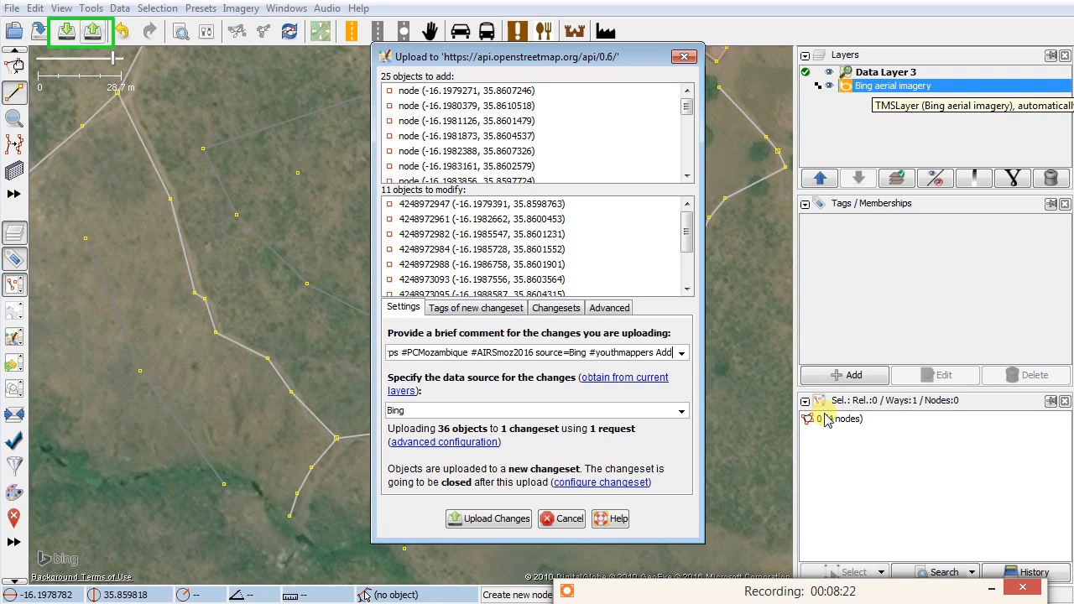
type("ed a residen")
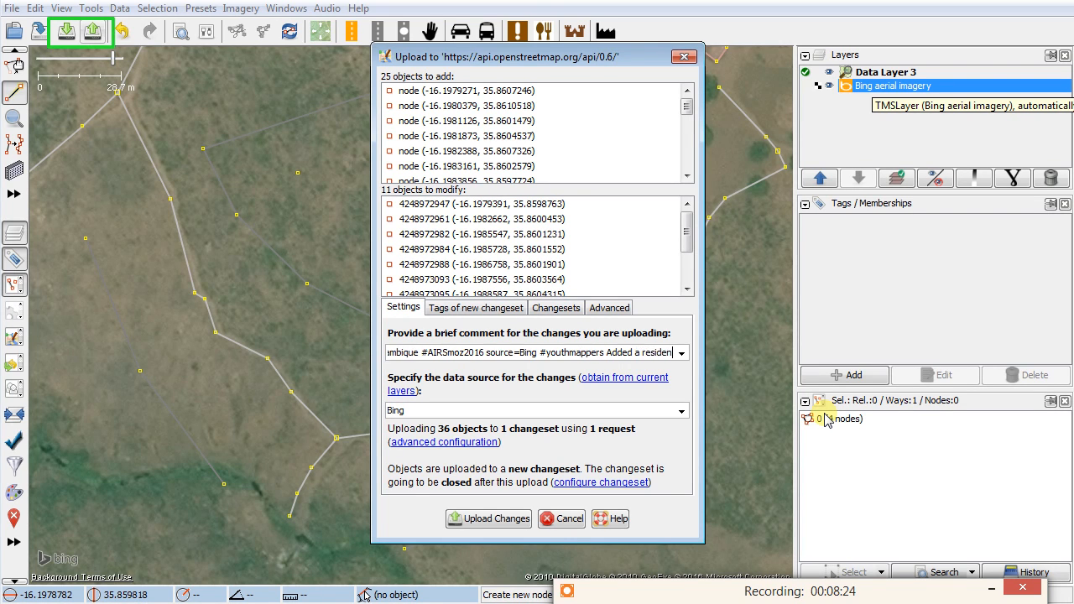
type("tial area")
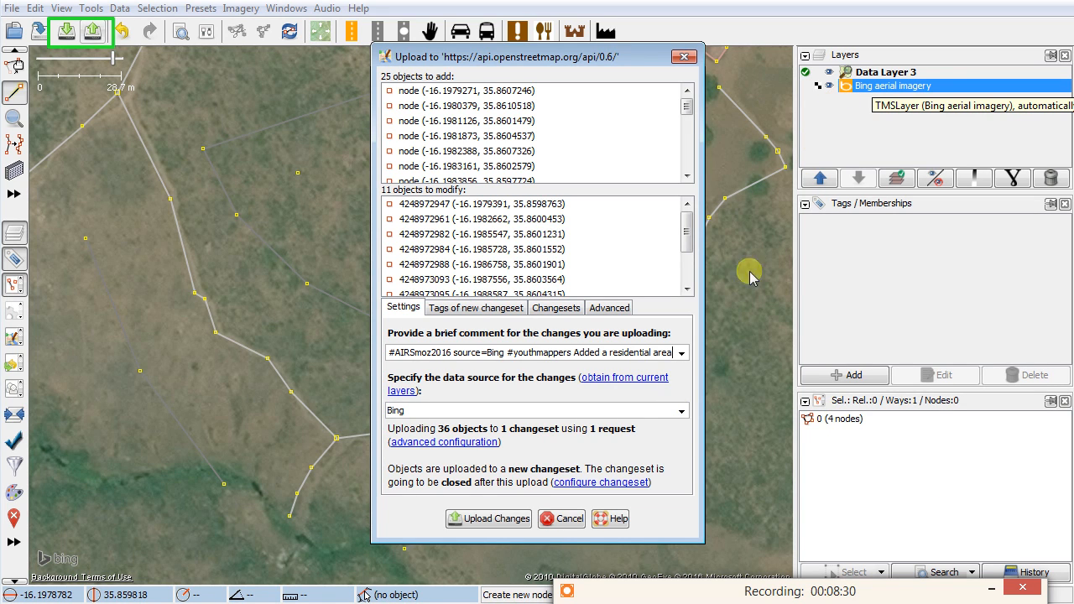
left_click(559, 520)
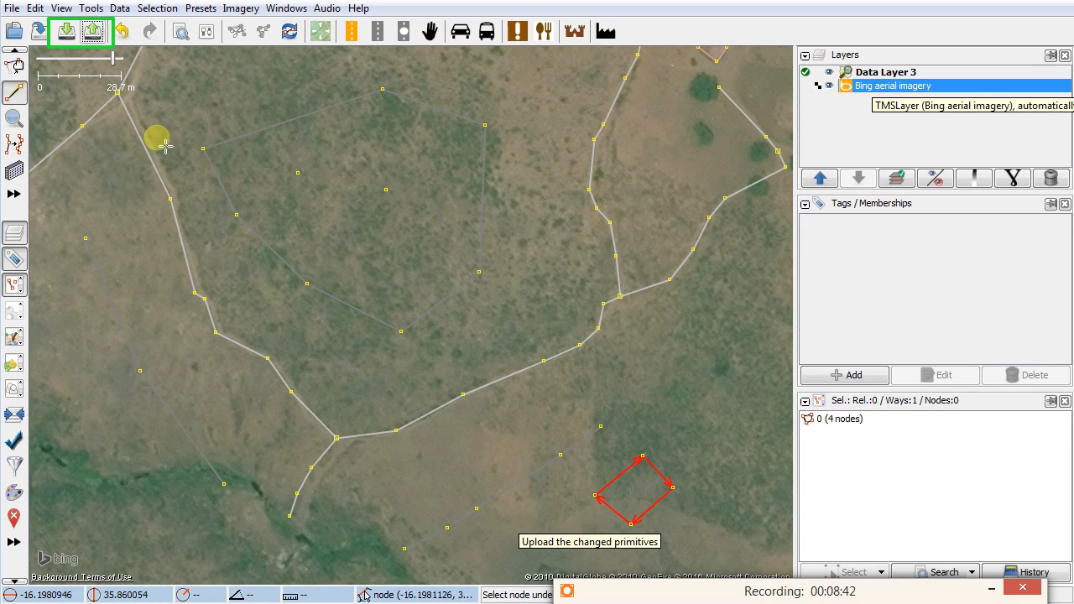
- Reshape the closed seven-node area by moving its northwest, northern and southernmost nodes inward
left_click(17, 67)
left_click(151, 163)
left_click(210, 181)
left_click_drag(206, 150, 252, 155)
left_click_drag(394, 88, 339, 114)
left_click(359, 120)
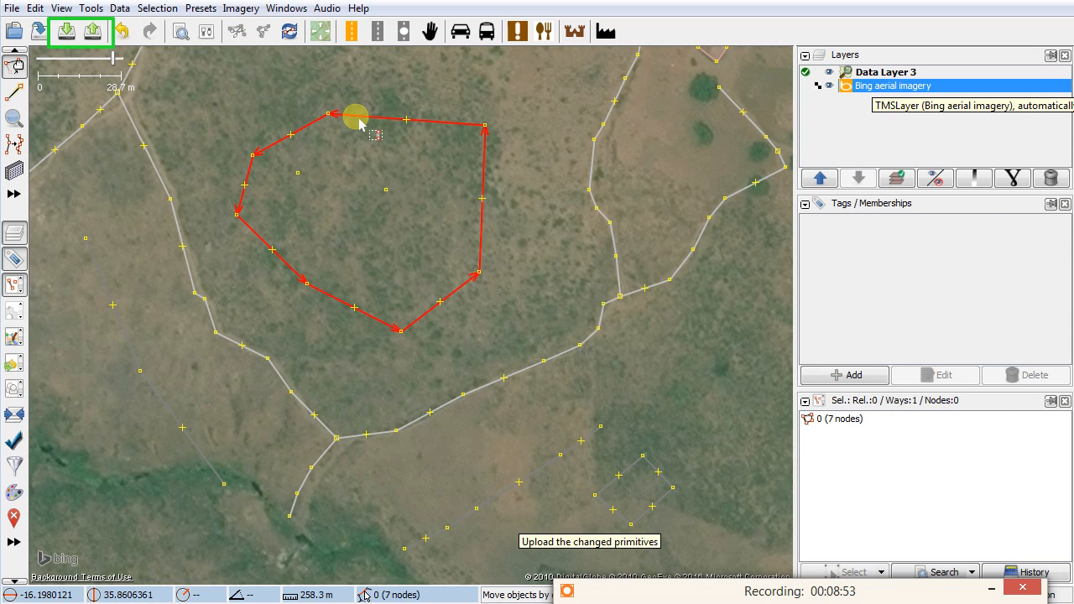
left_click(416, 345)
left_click_drag(403, 329, 391, 314)
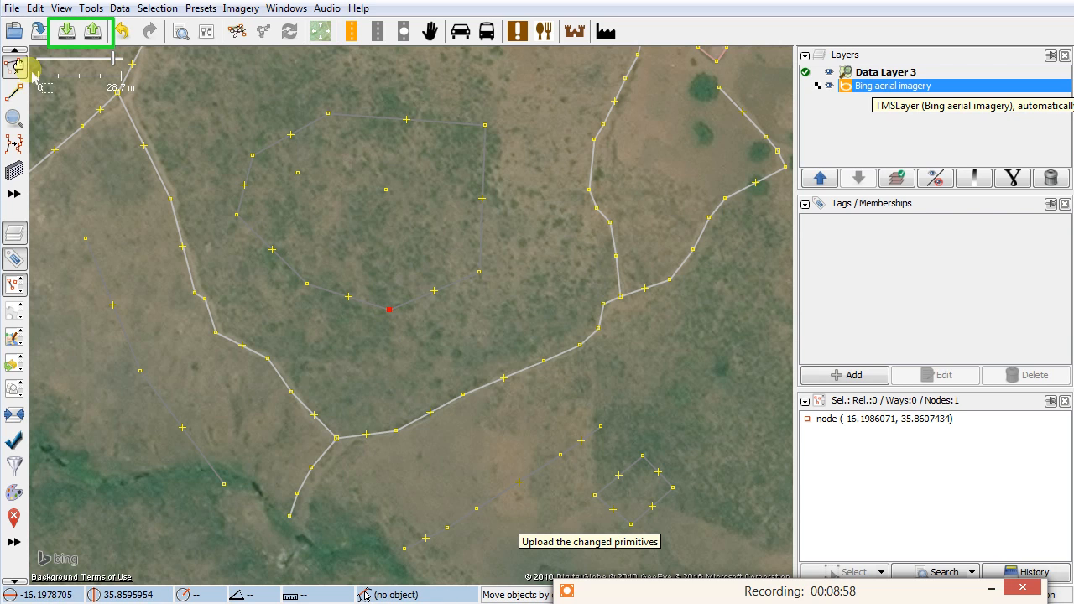
- Move the whole open three-node line northeast to between the western track and the seven-node area
left_click_drag(163, 404, 273, 331)
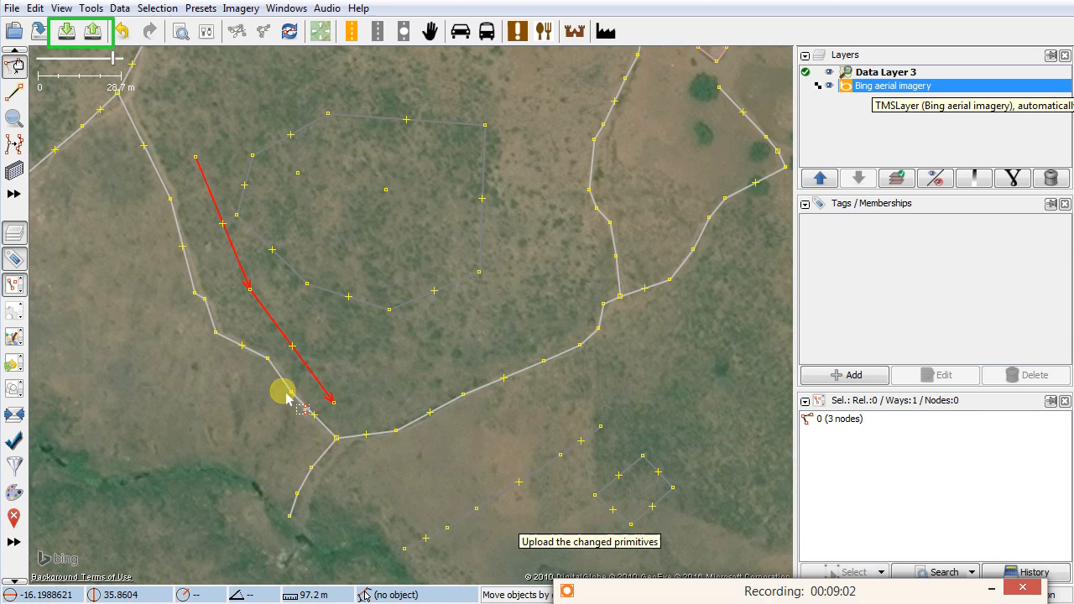
- Shift the western track slightly east and bend it westward by adding a node at the midpoint of its segment above the middle bend
left_click(268, 359)
left_click_drag(299, 402, 268, 358)
left_click(253, 372)
left_click(159, 265)
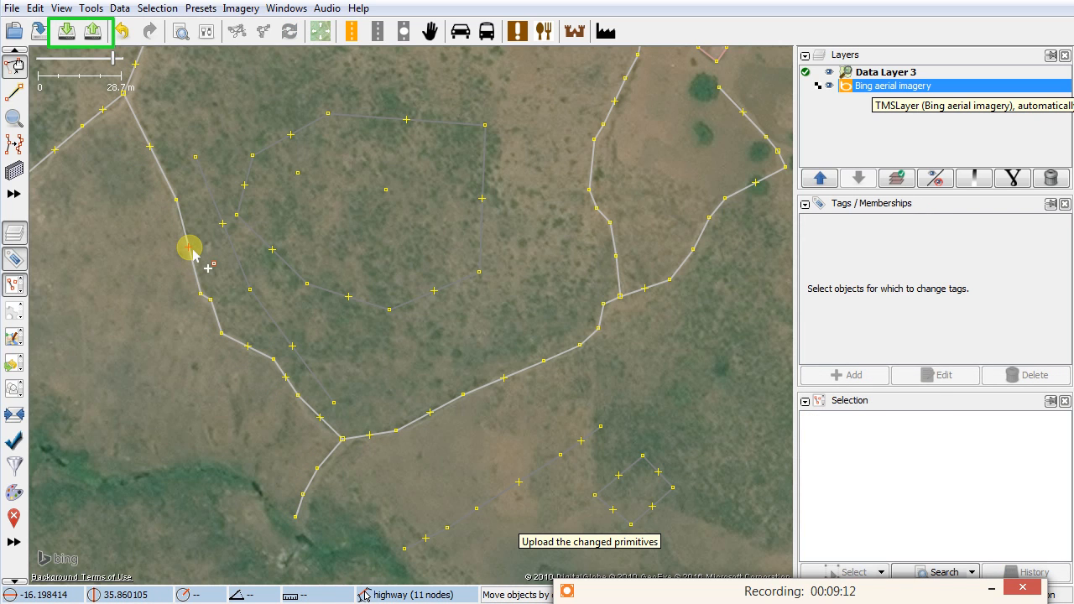
left_click_drag(193, 250, 166, 254)
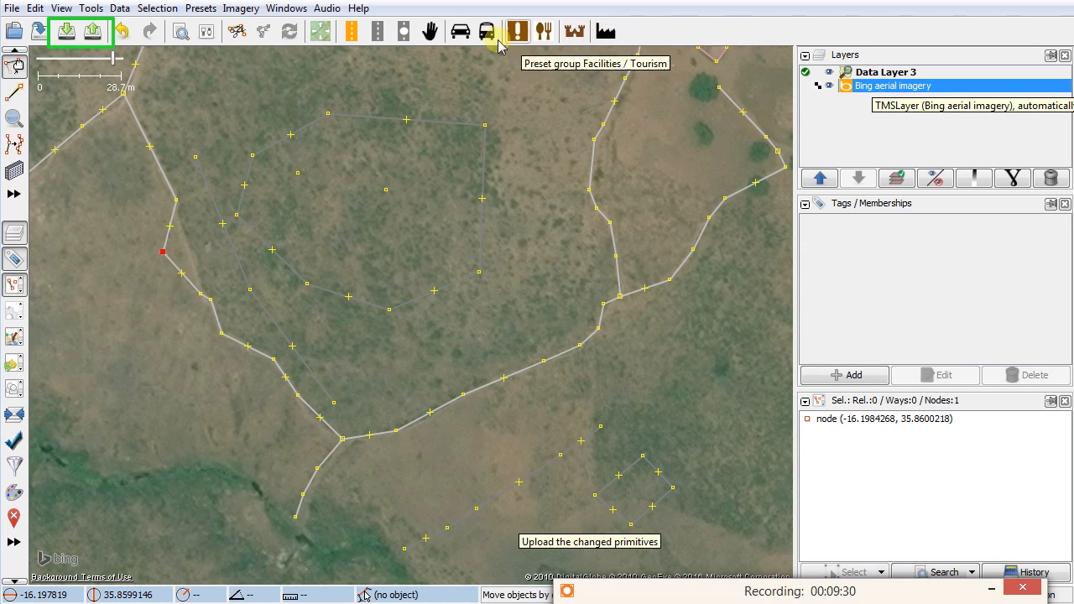
left_click(206, 10)
left_click(208, 12)
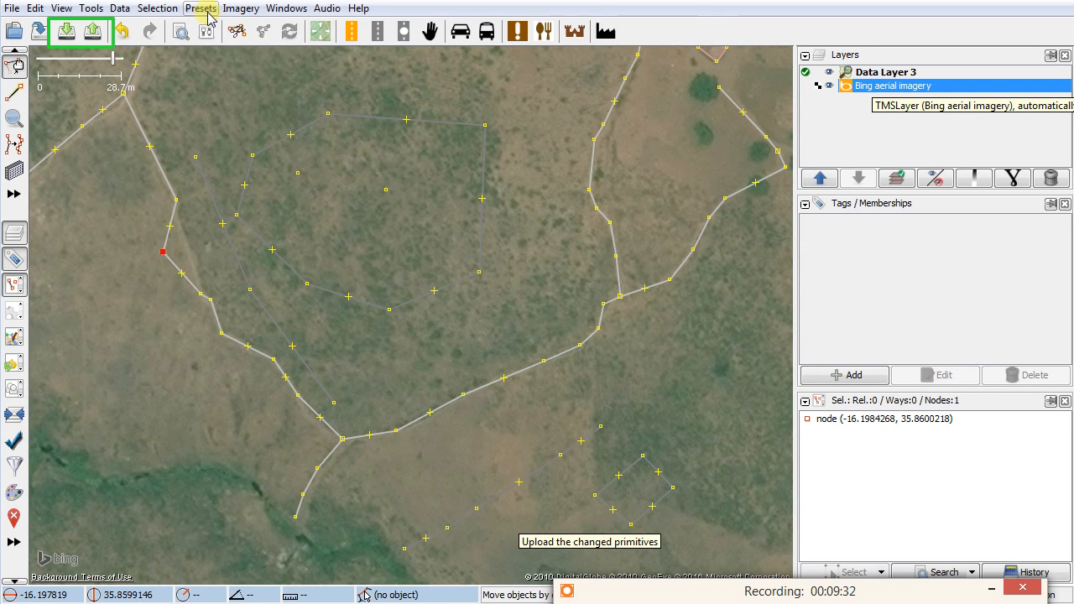